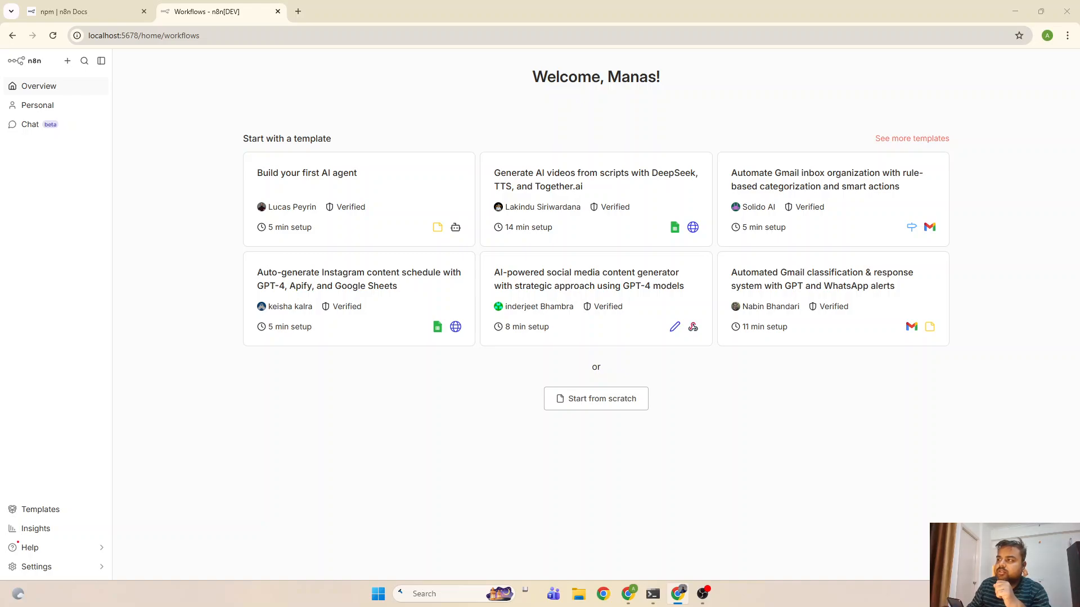
click(337, 35)
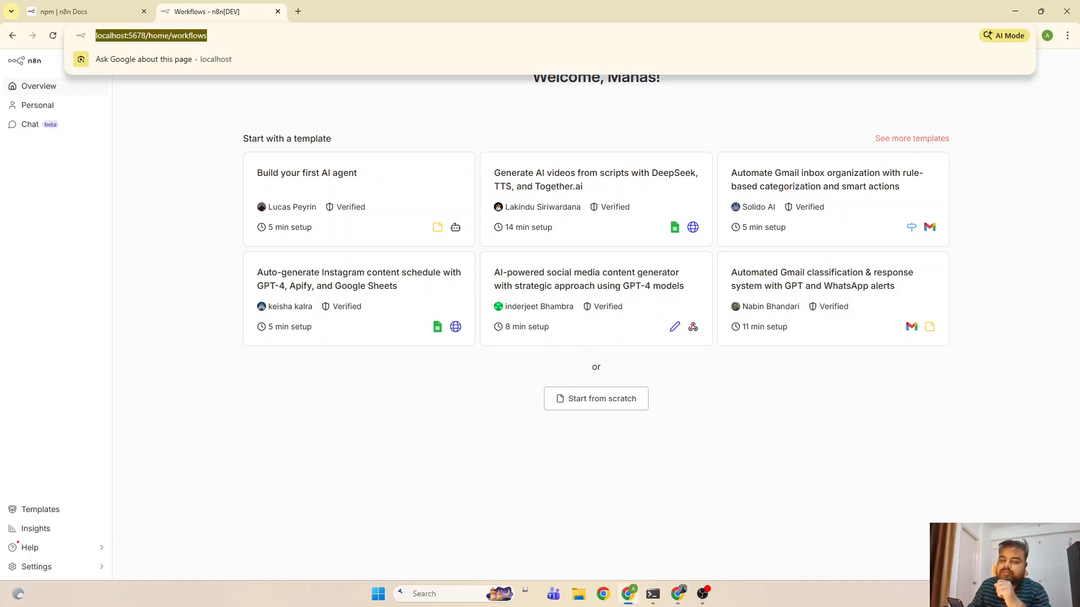
click(217, 137)
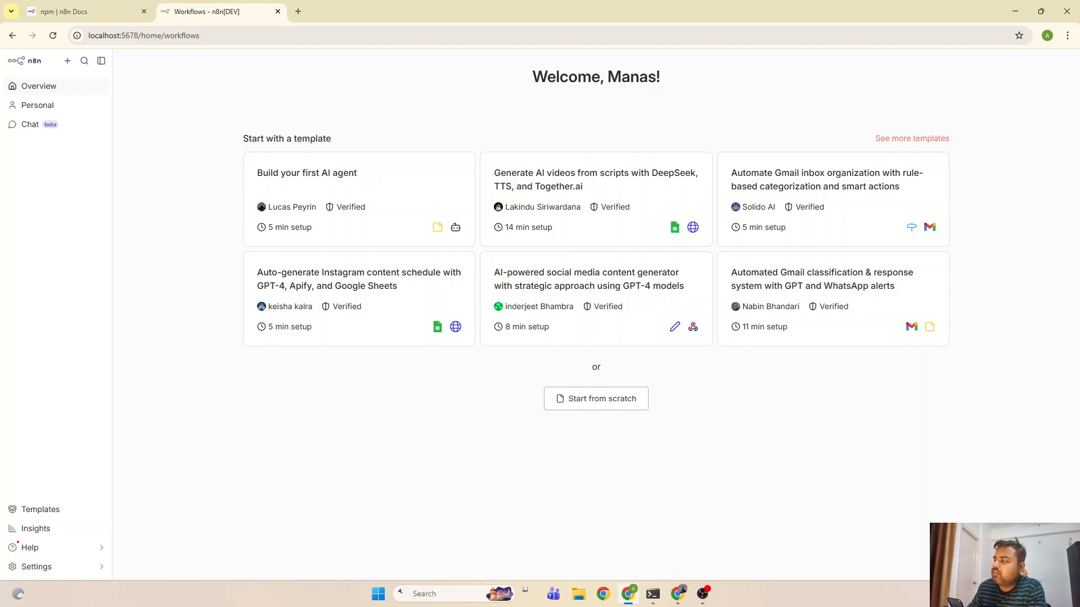
Step: Start a workflow from scratch with a manual trigger node placed in the upper-left area of the canvas
click(629, 401)
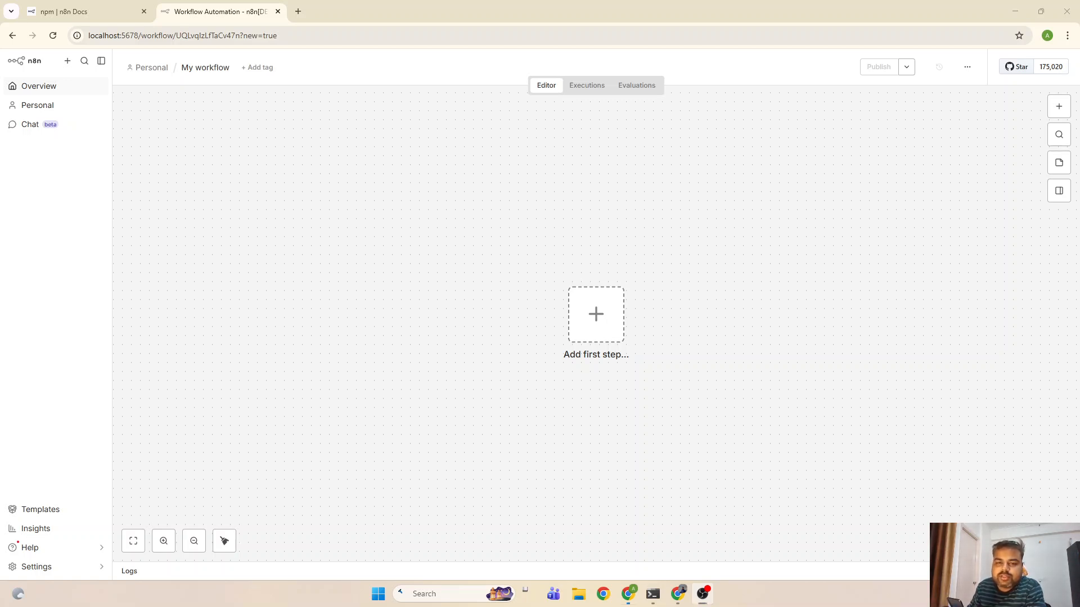
key(alt+Tab)
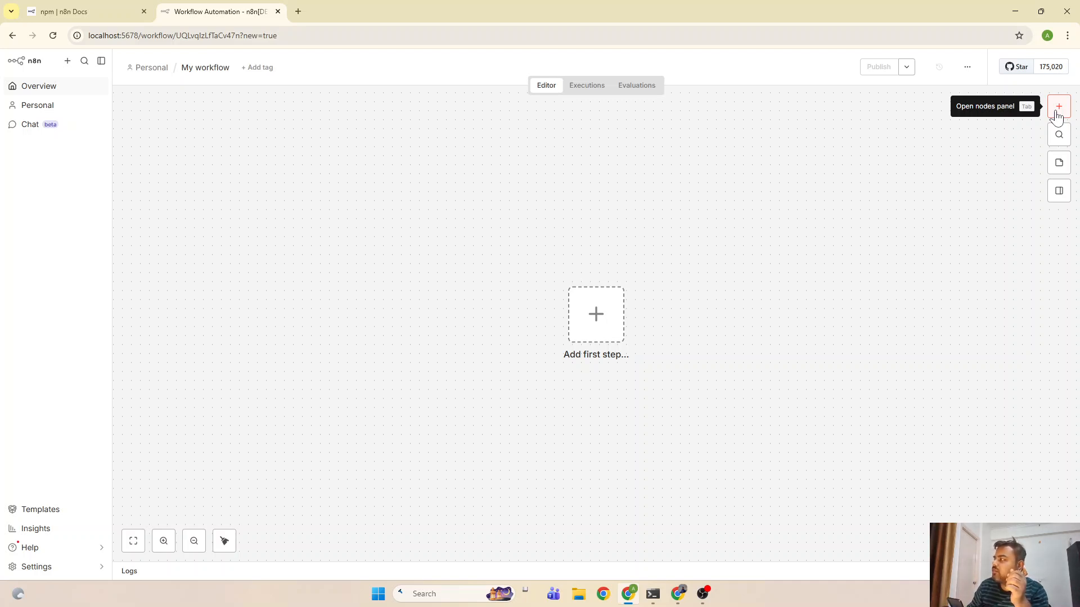
click(1058, 107)
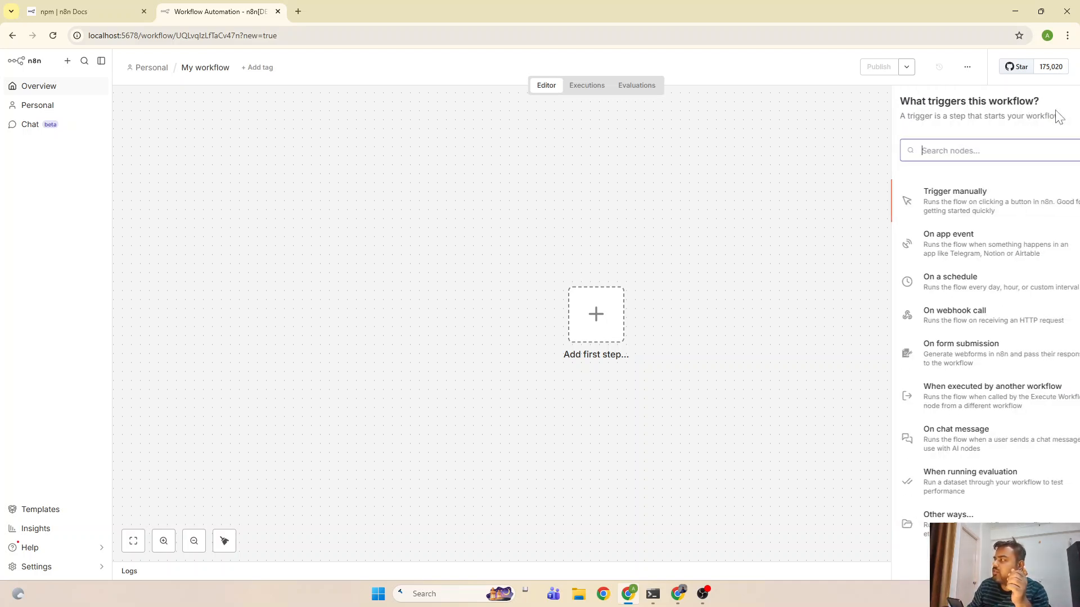
click(937, 206)
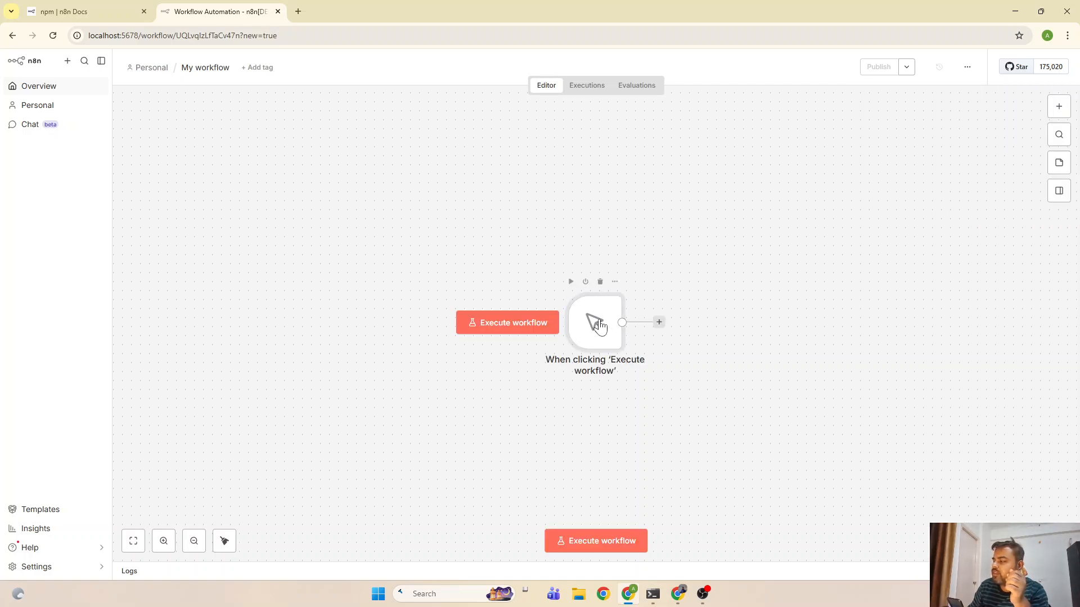
drag(599, 326, 356, 263)
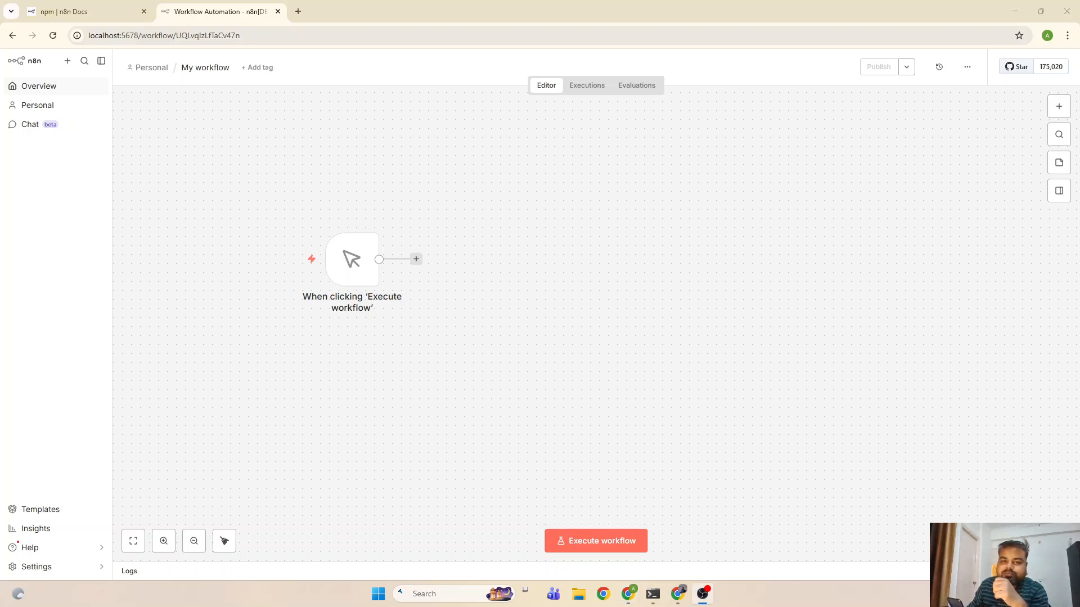
key(alt+Tab)
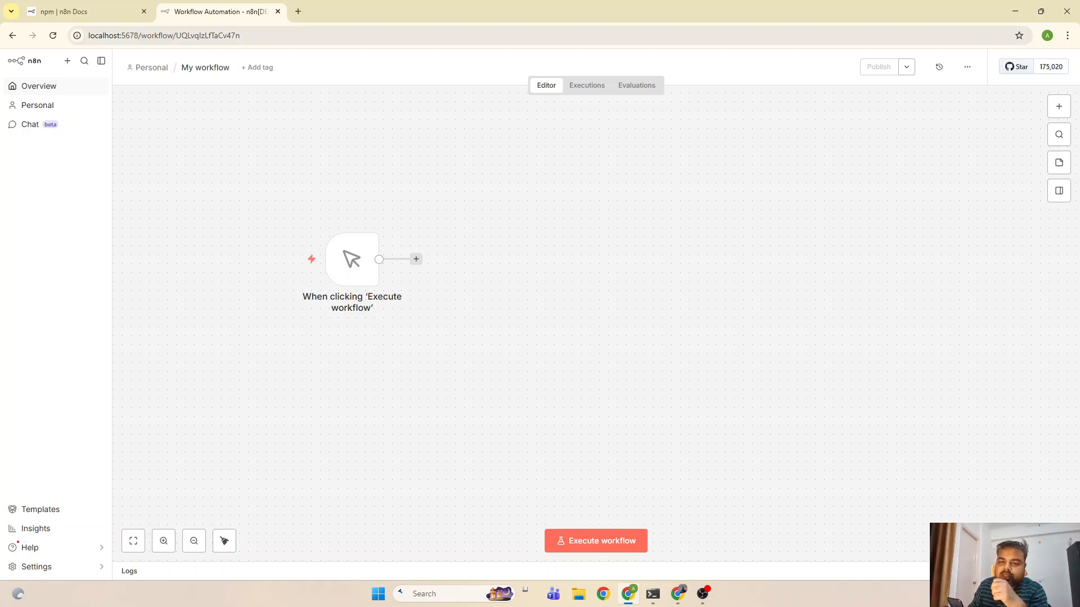
Step: Add an Edit Fields (Set) node after the manual trigger and keep its mode on Manual Mapping
mouse_move(373, 277)
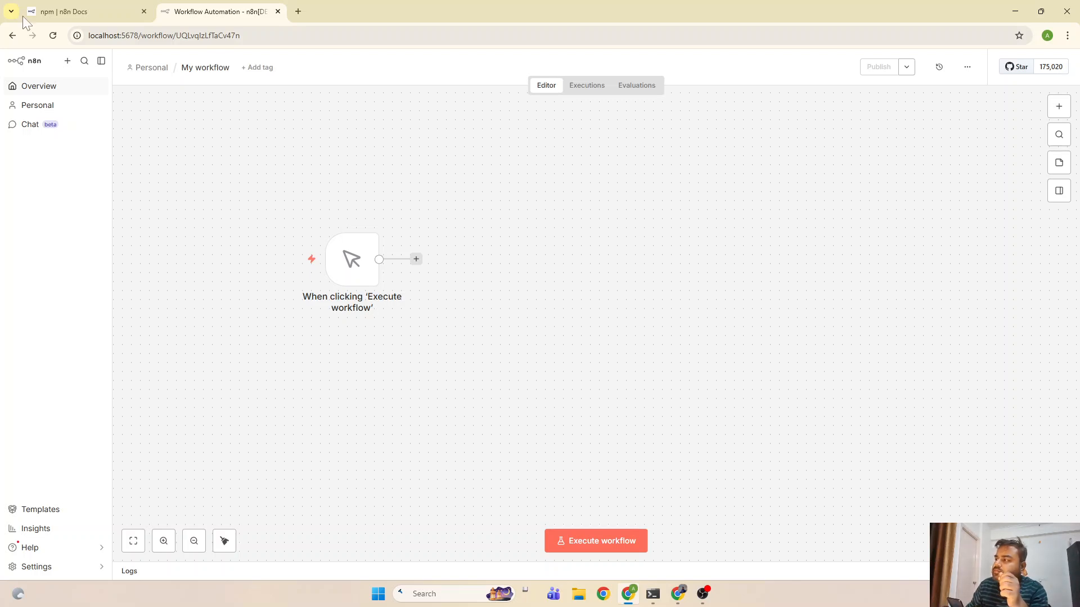
click(416, 259)
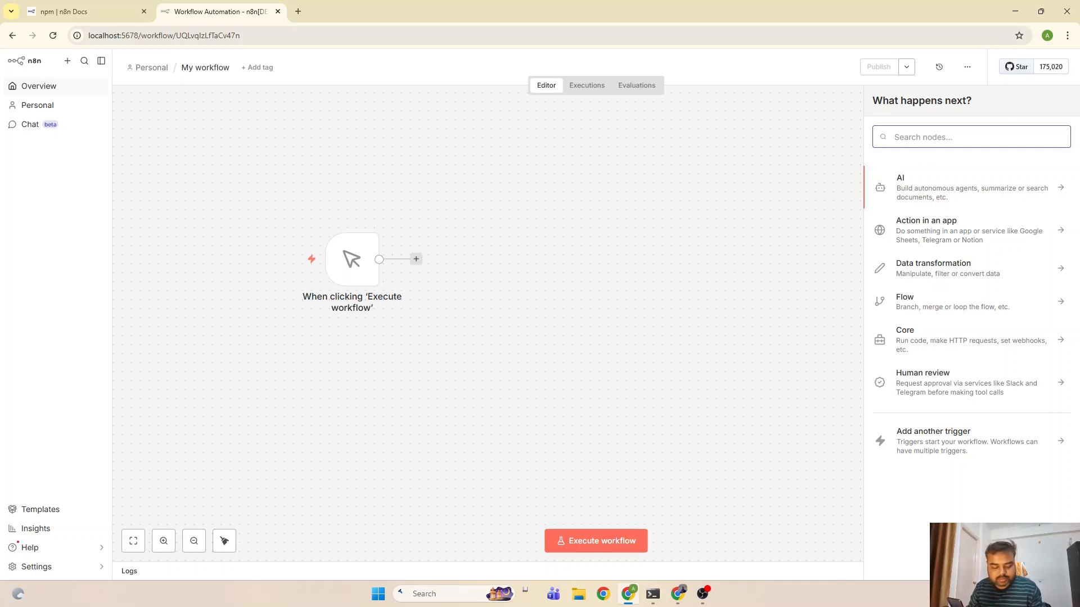
text(set)
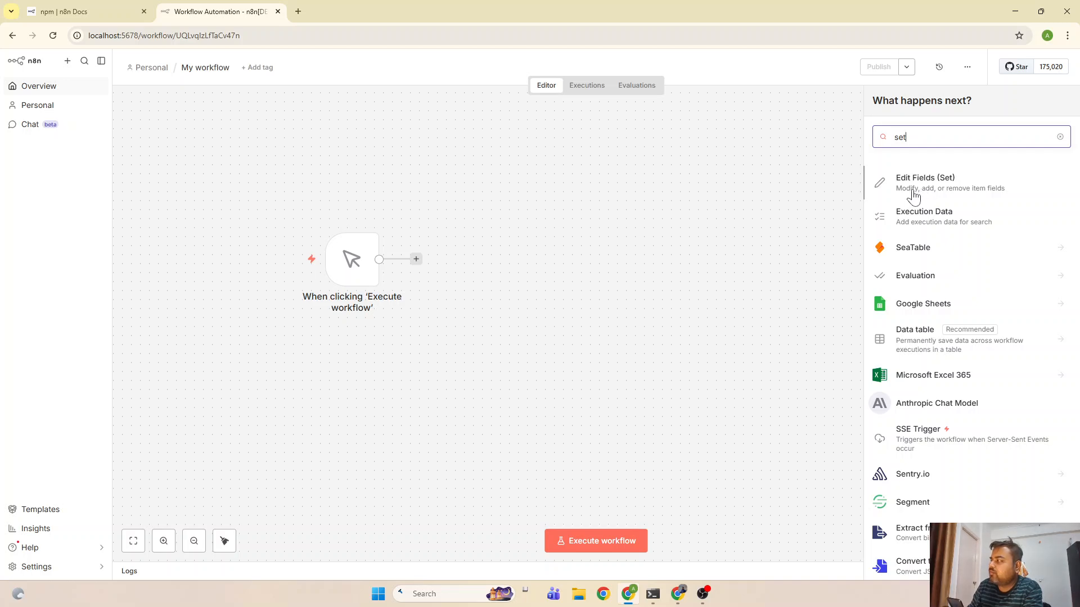
click(986, 197)
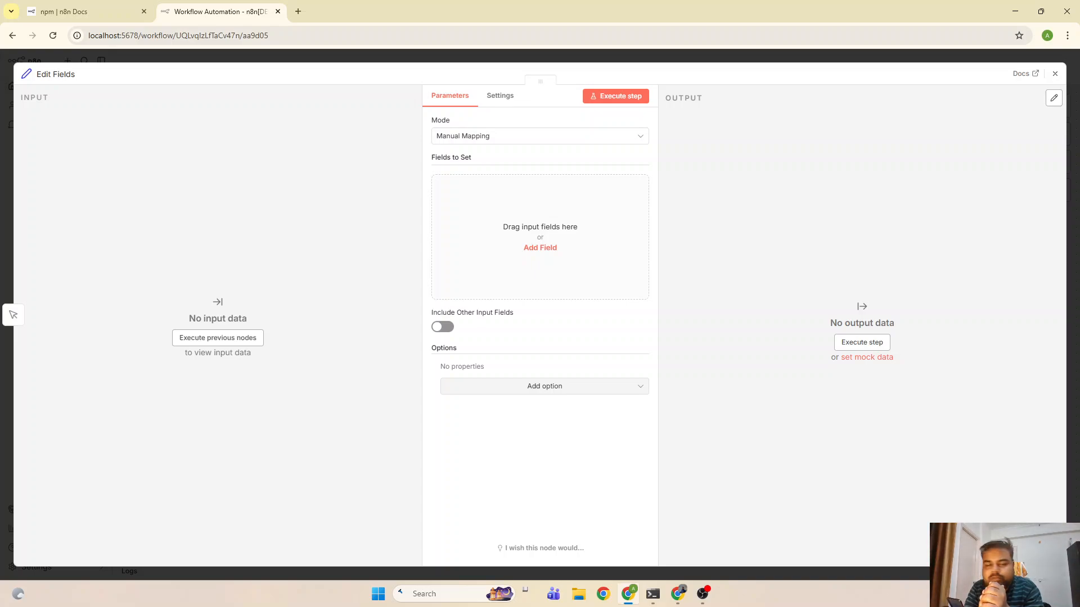
click(471, 137)
click(471, 140)
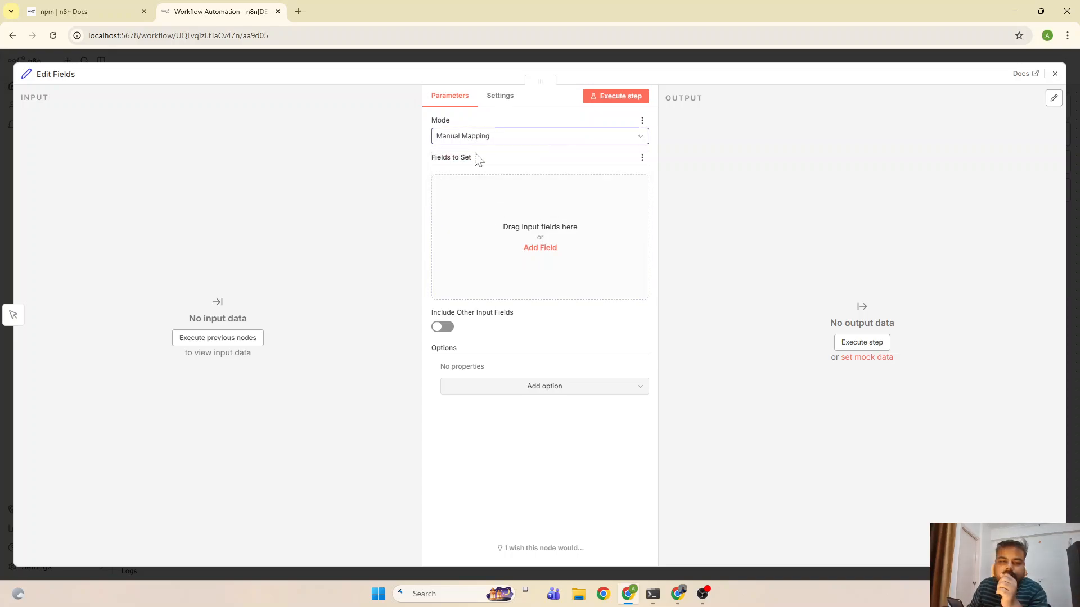
click(475, 153)
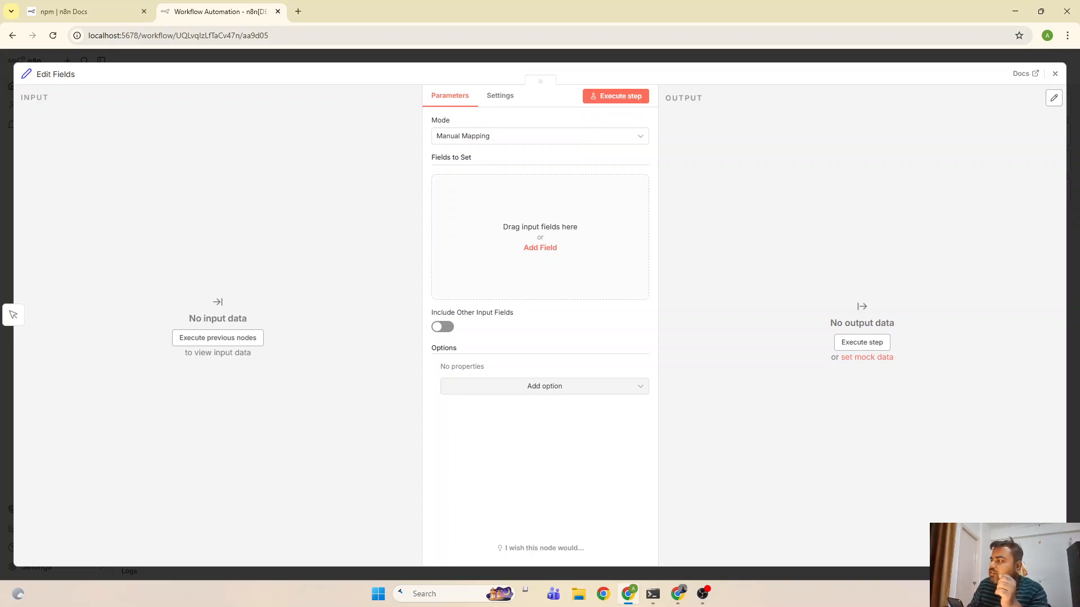
Step: Add a string field called "name" to the fields to set and enter the person's first name as its value
click(537, 250)
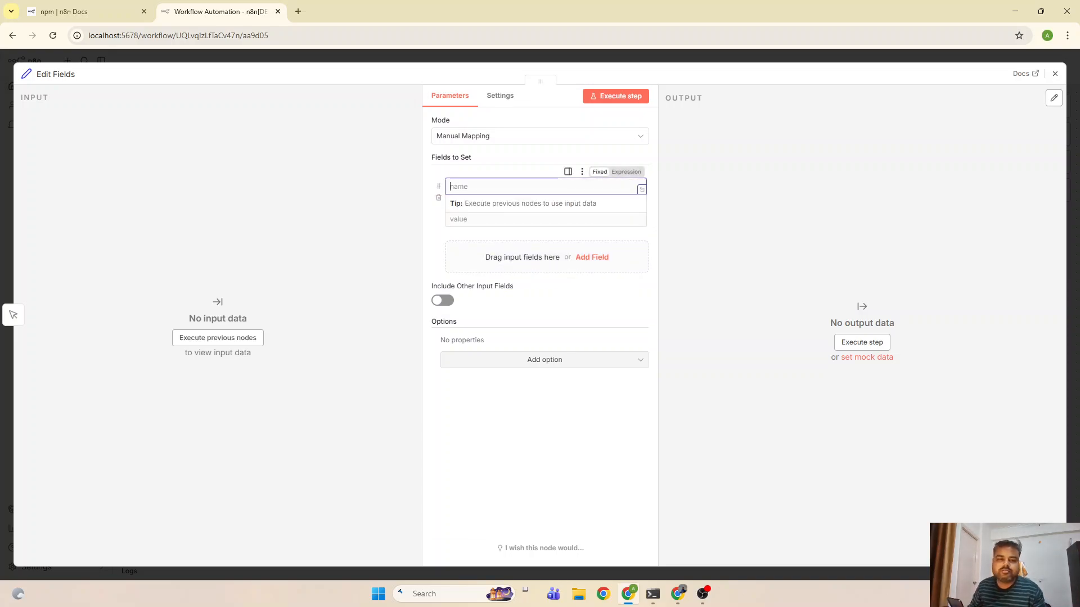
text(name)
key(Tab)
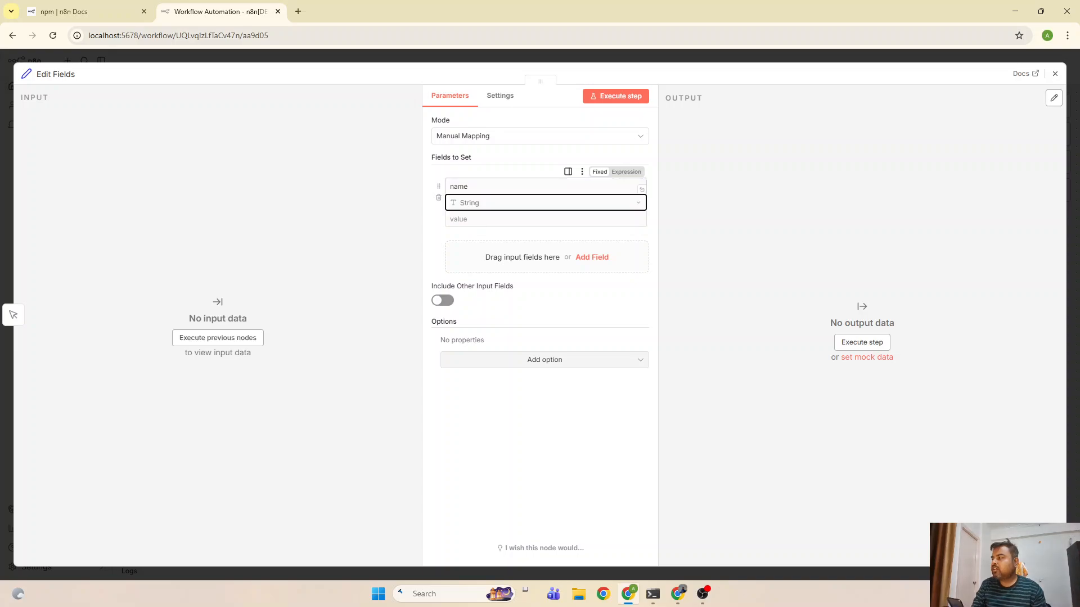
key(Tab)
text(manas)
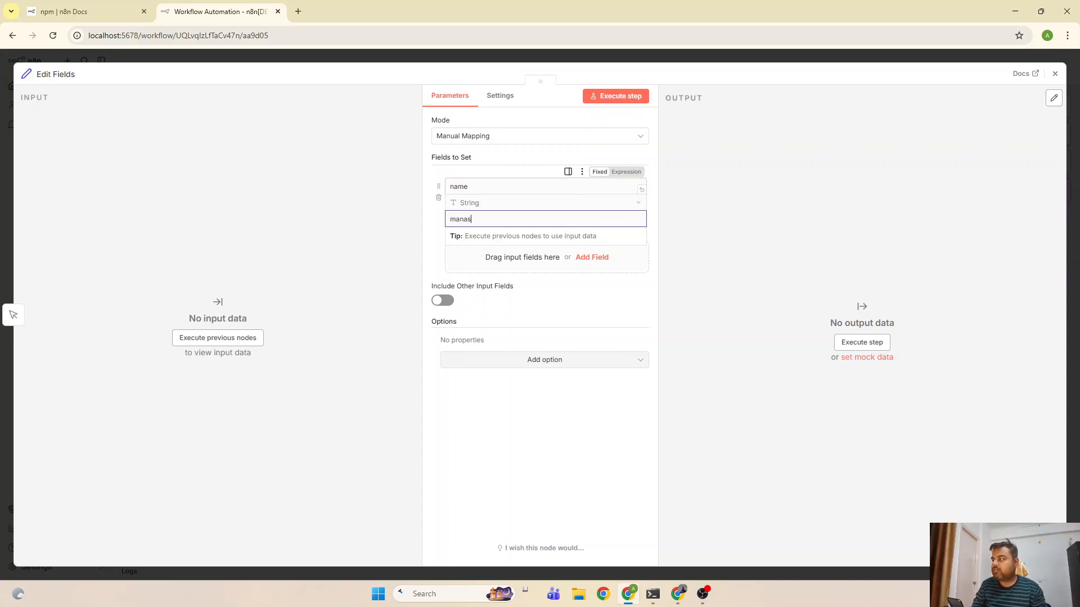
Step: Add a second string field called "role" with the value "AWS DevOps Engineer"
click(594, 258)
click(504, 250)
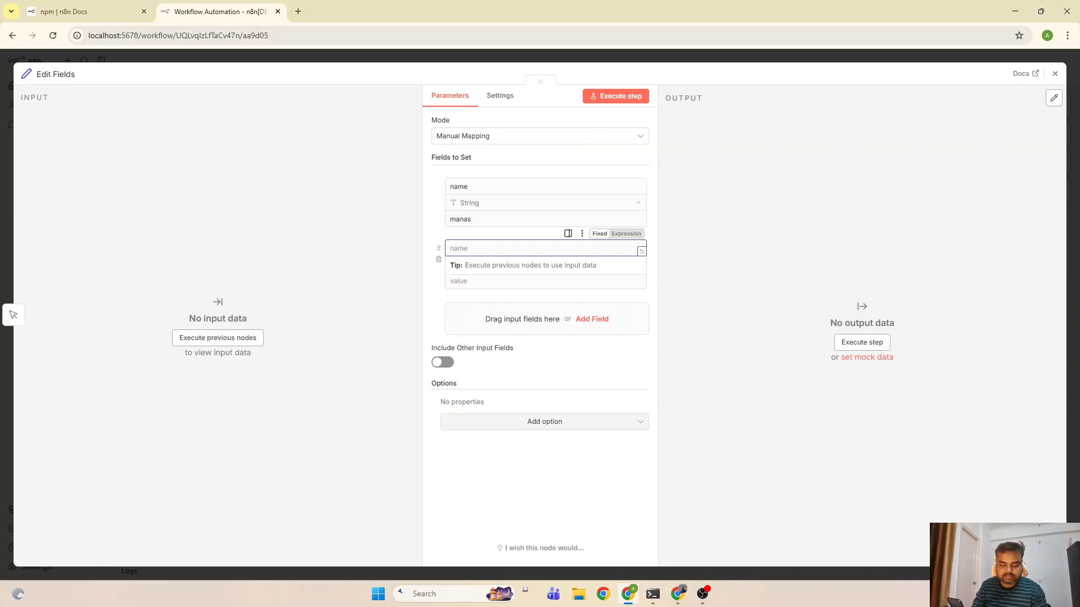
text(role)
key(Tab)
key(Tab)
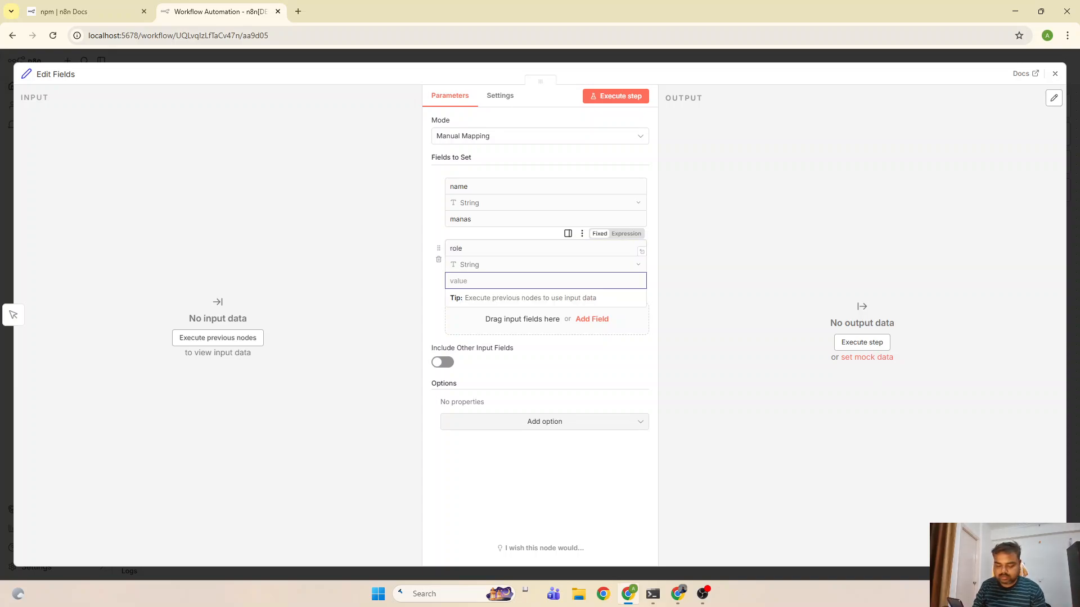
text(AWS D)
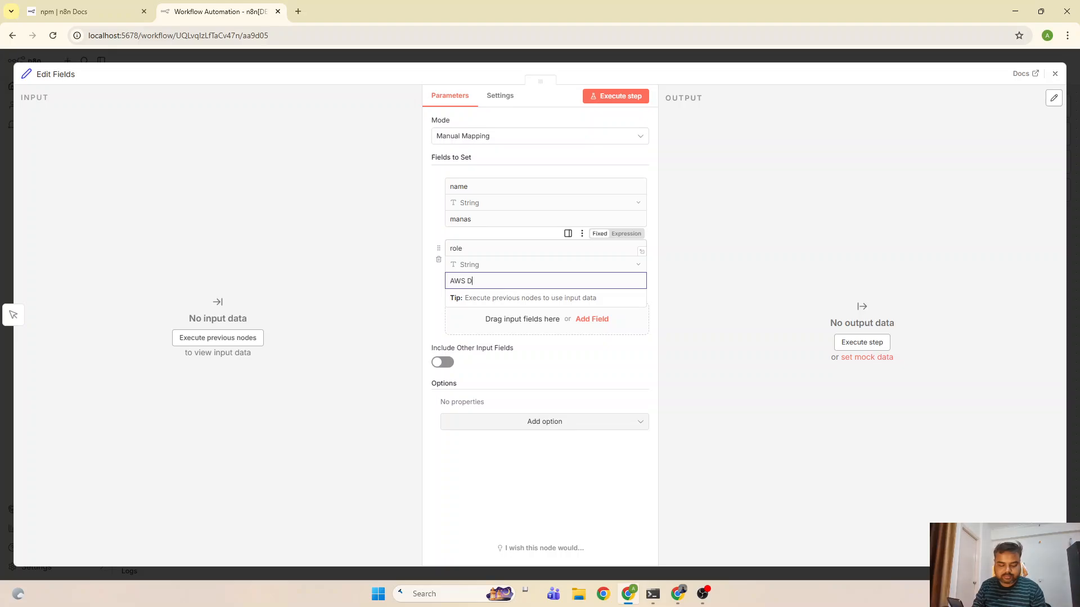
text(evOps)
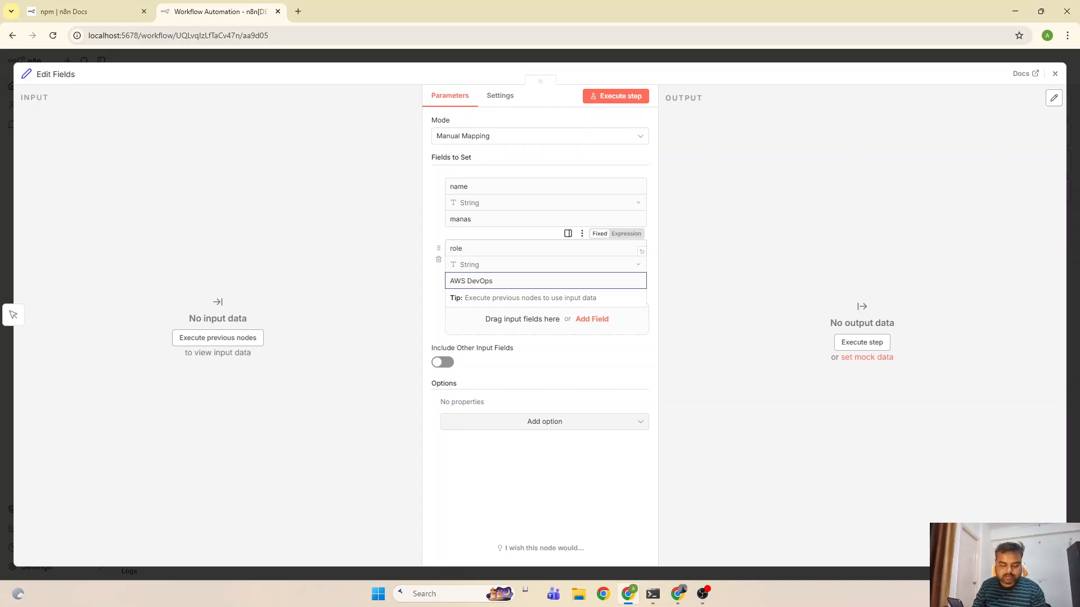
text( Engineer)
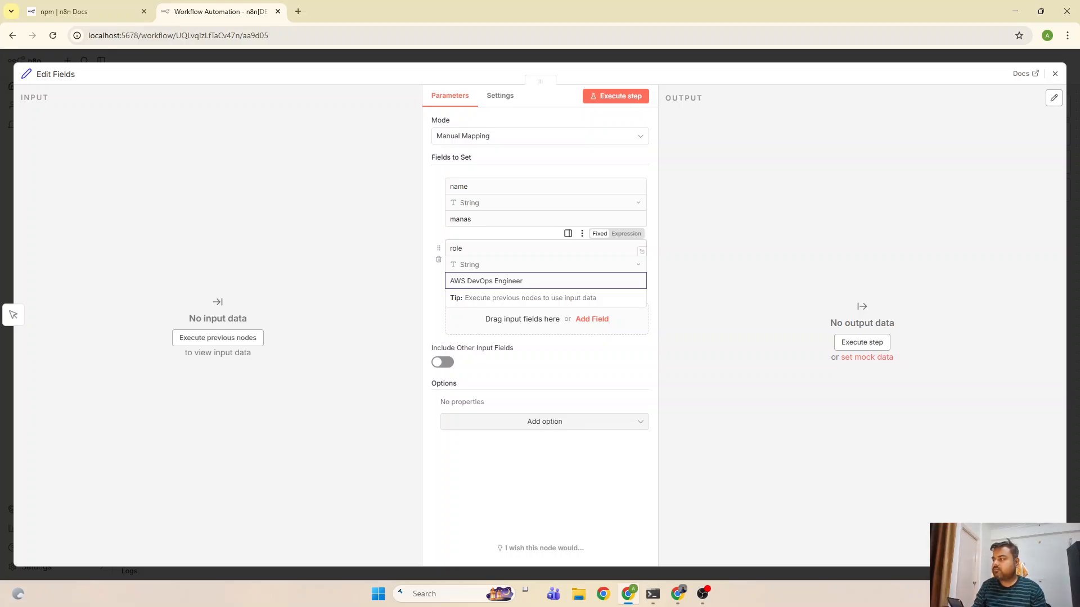
Step: Add a third string field called "tool" with the value "n8n" and return to the workflow canvas
click(589, 319)
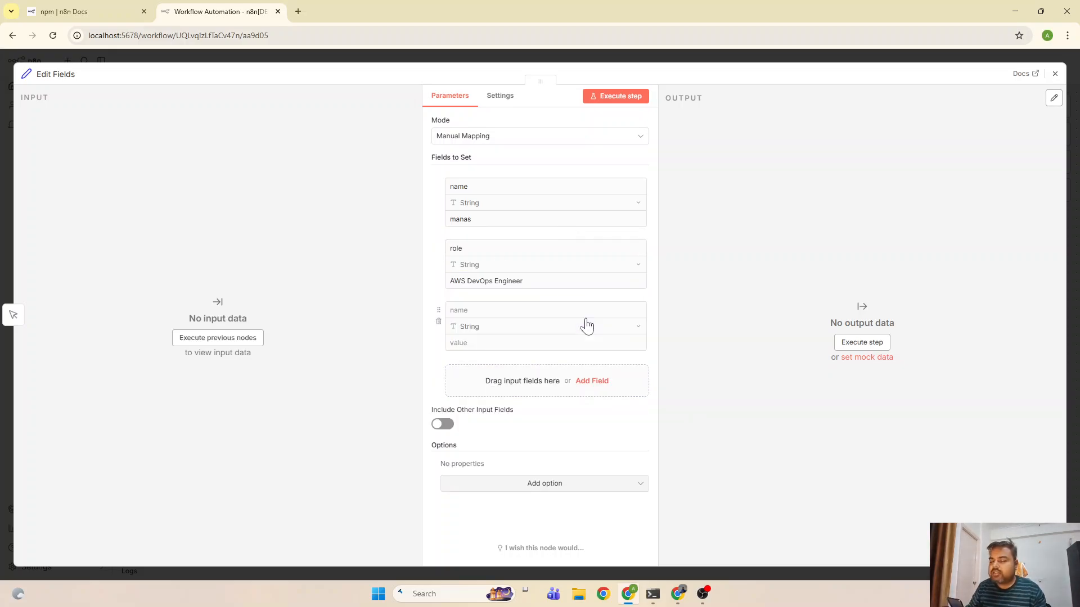
click(478, 310)
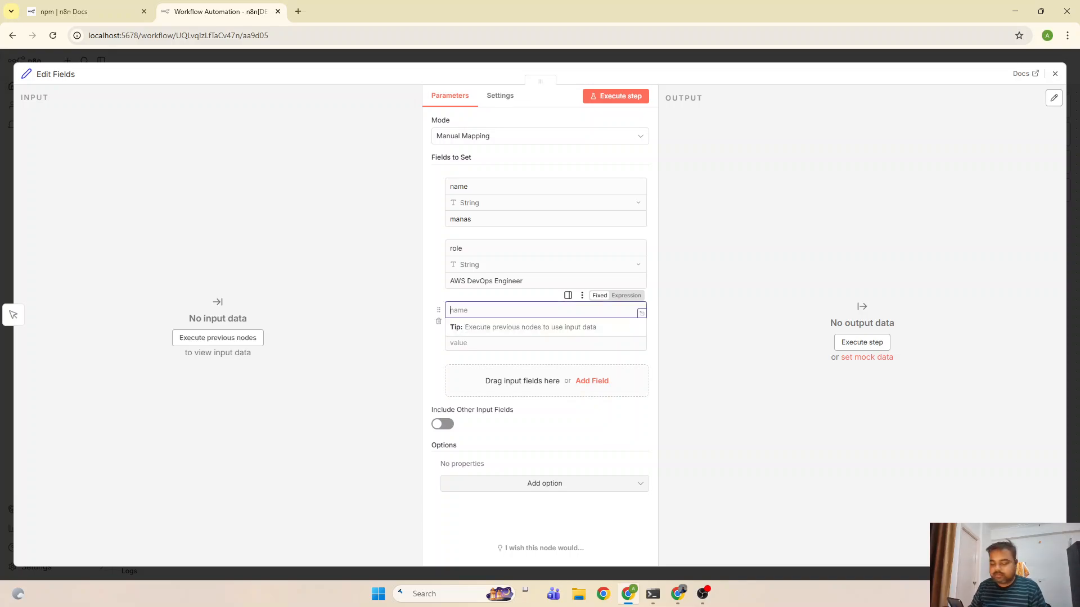
text(tool)
key(Tab)
key(Tab)
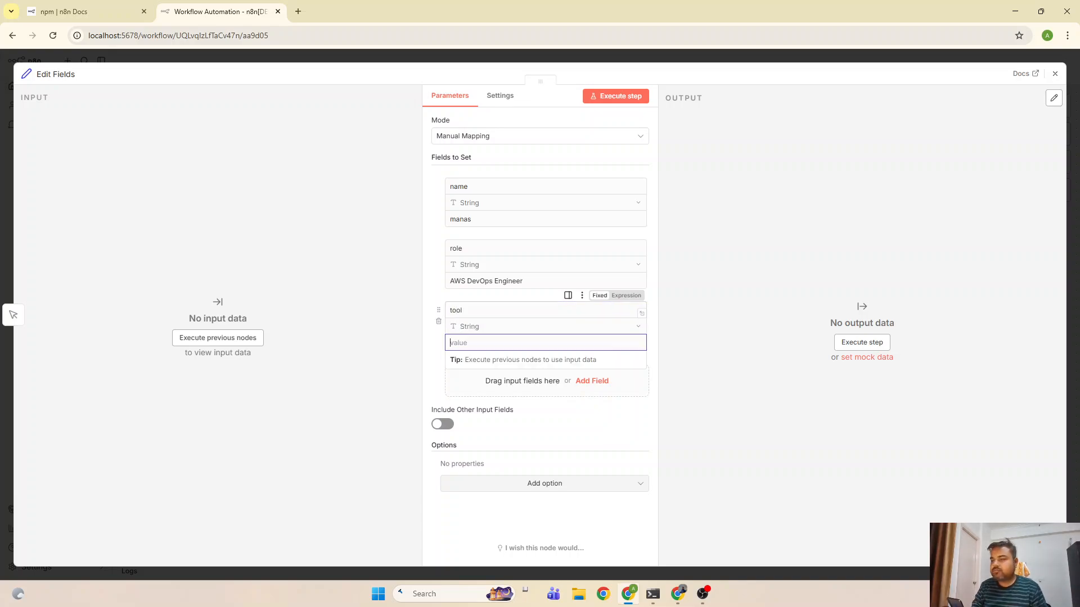
text(n8n)
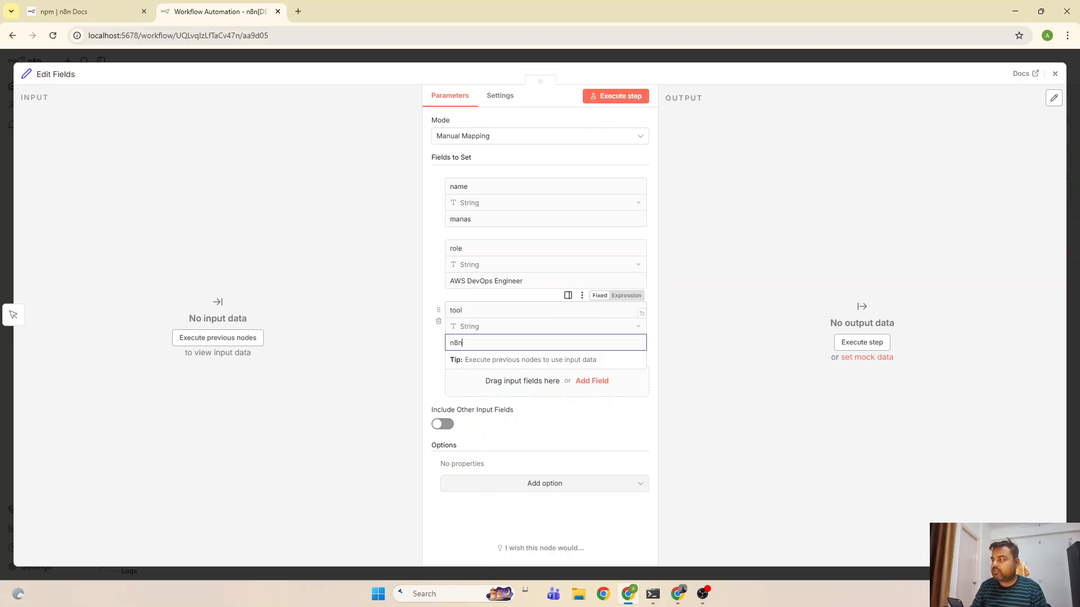
click(437, 349)
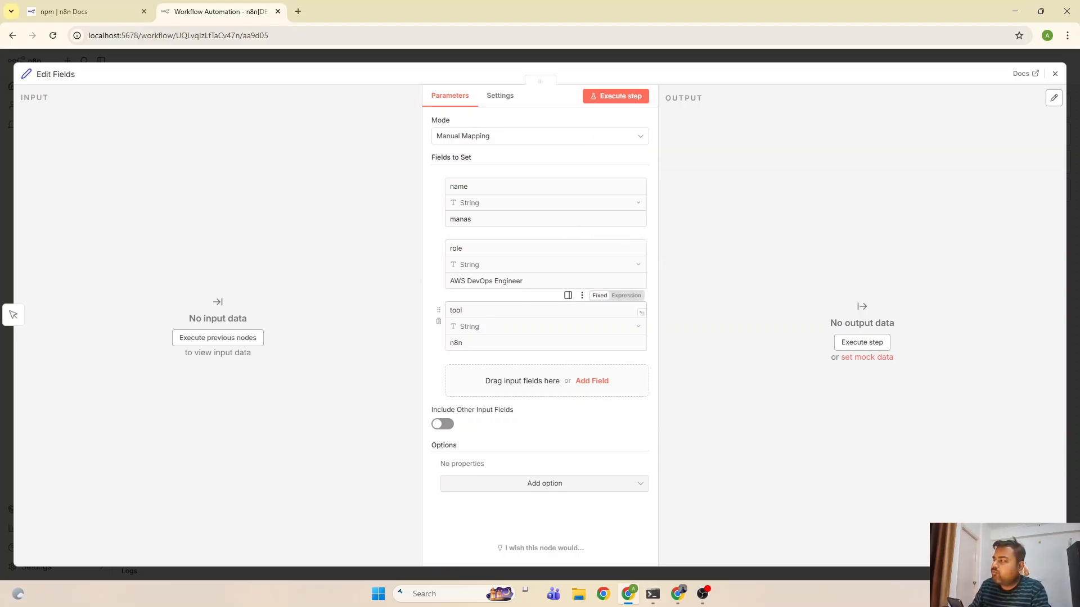
click(1056, 74)
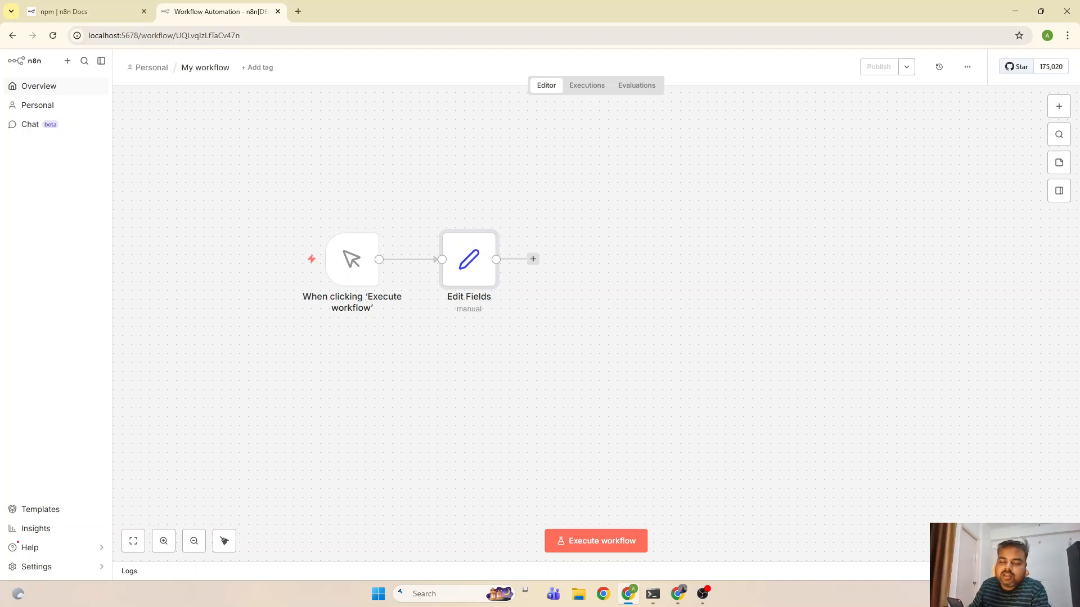
Step: Execute the whole workflow from the manual trigger through the Edit Fields node
key(alt+Tab)
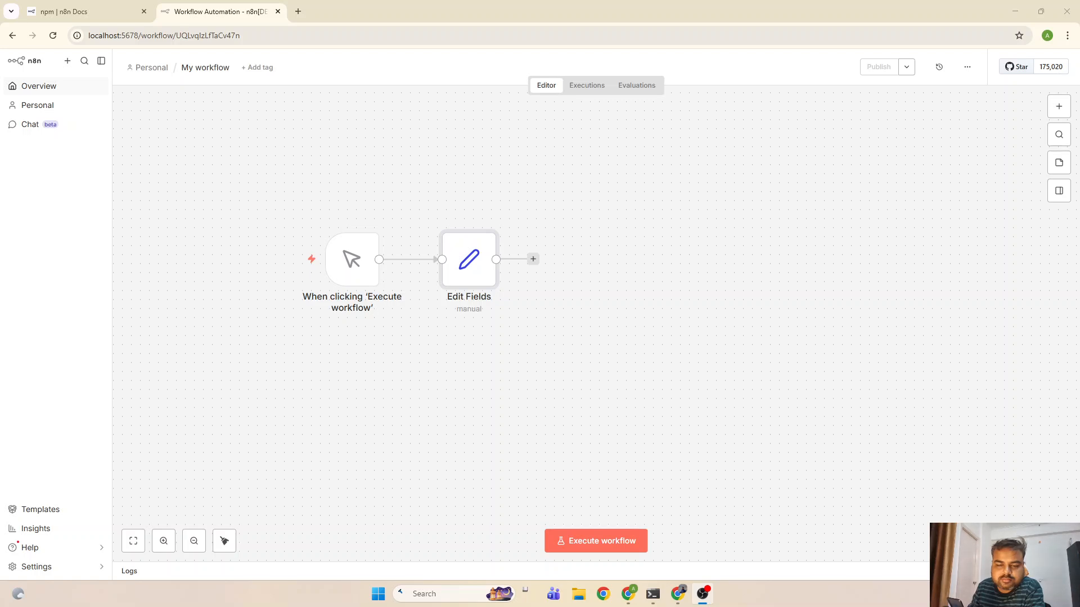
key(alt+Tab)
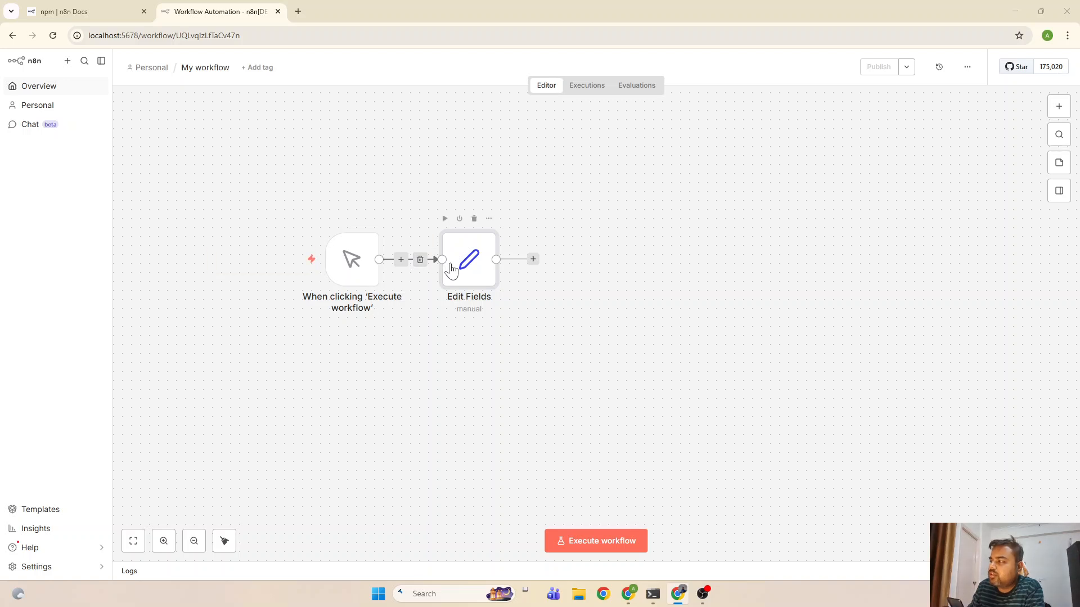
mouse_move(360, 262)
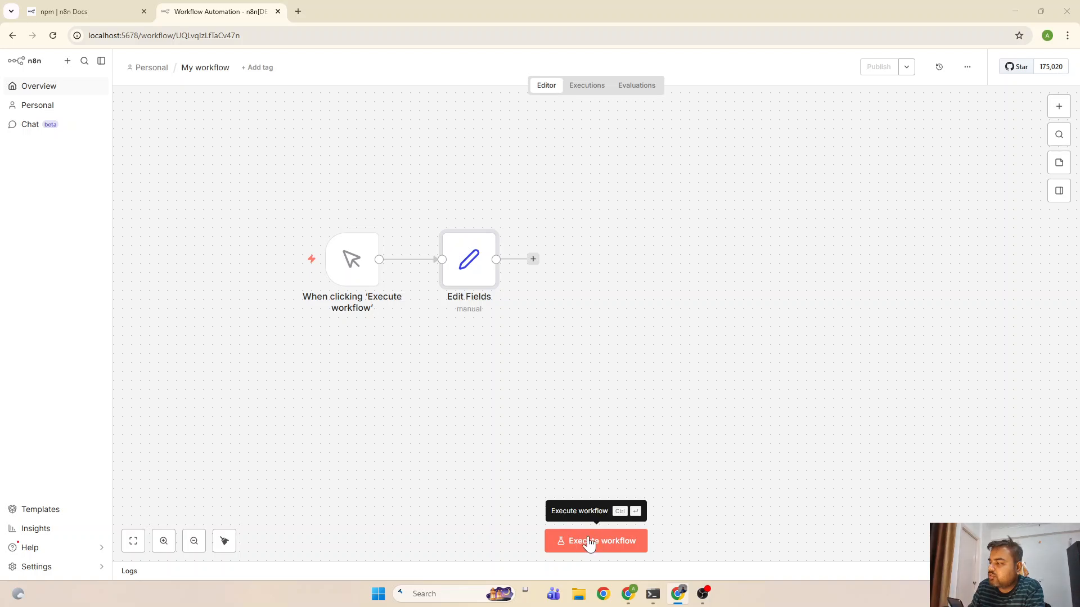
click(614, 553)
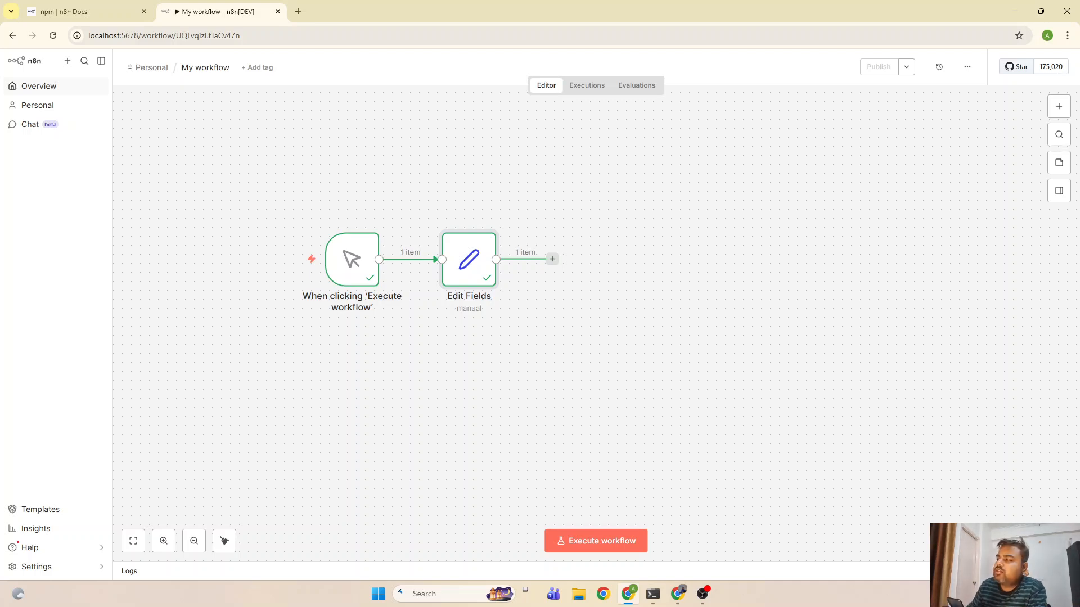
Step: Open the Edit Fields node and examine its output data in the table and schema views
double_click(469, 259)
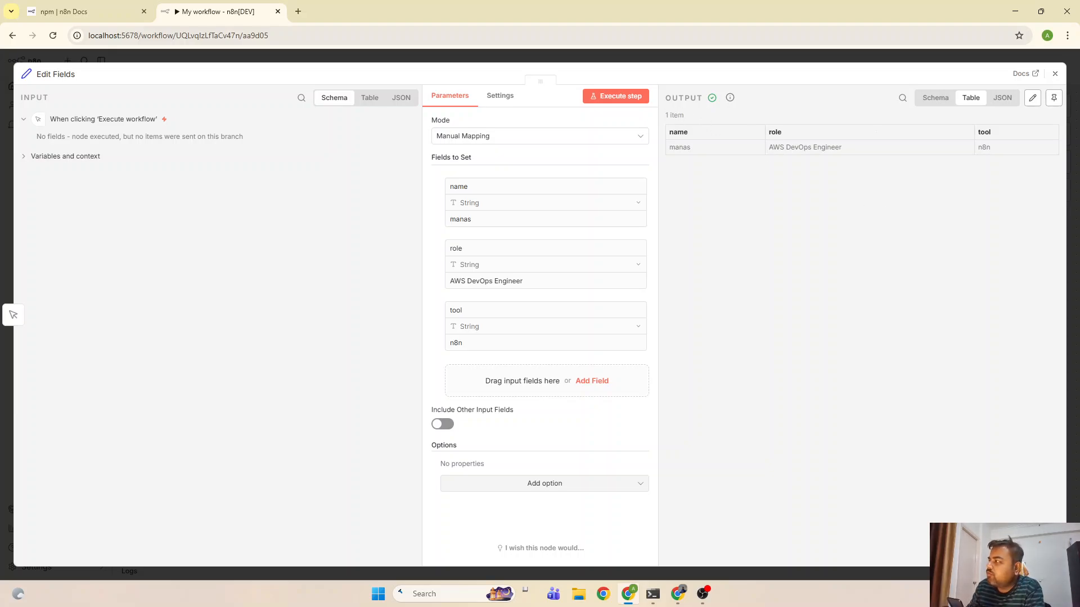
drag(664, 94, 946, 193)
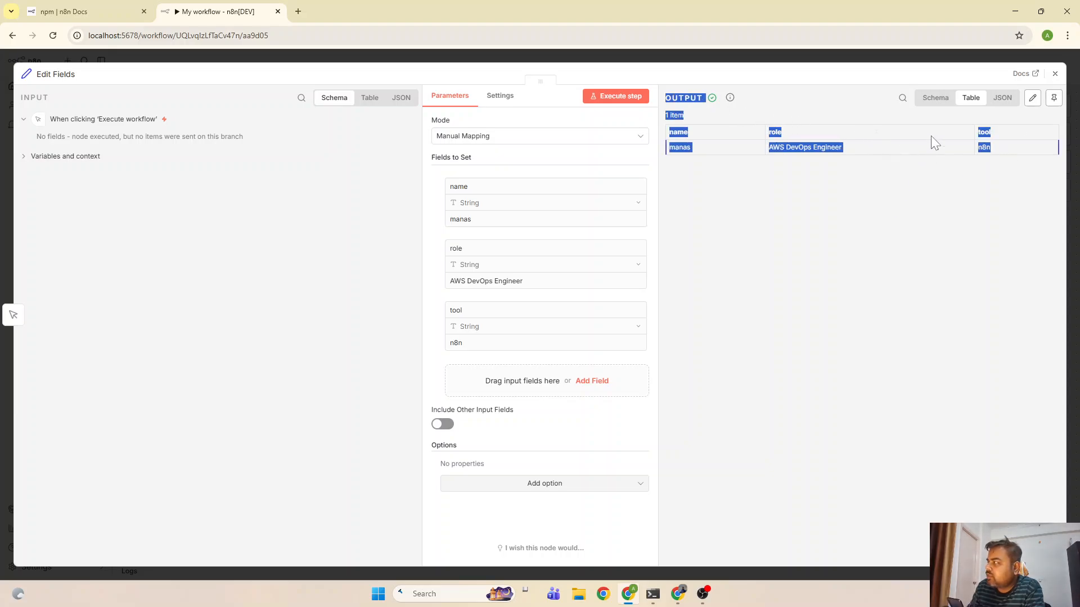
click(935, 99)
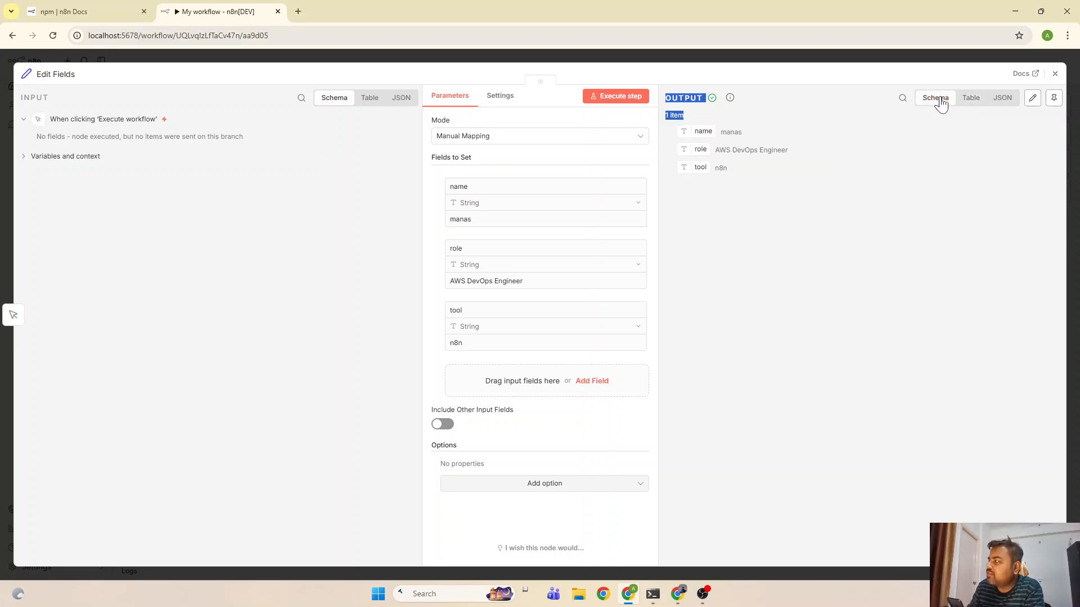
Step: Compare the Edit Fields node's output data across the JSON, table and schema views
click(1003, 101)
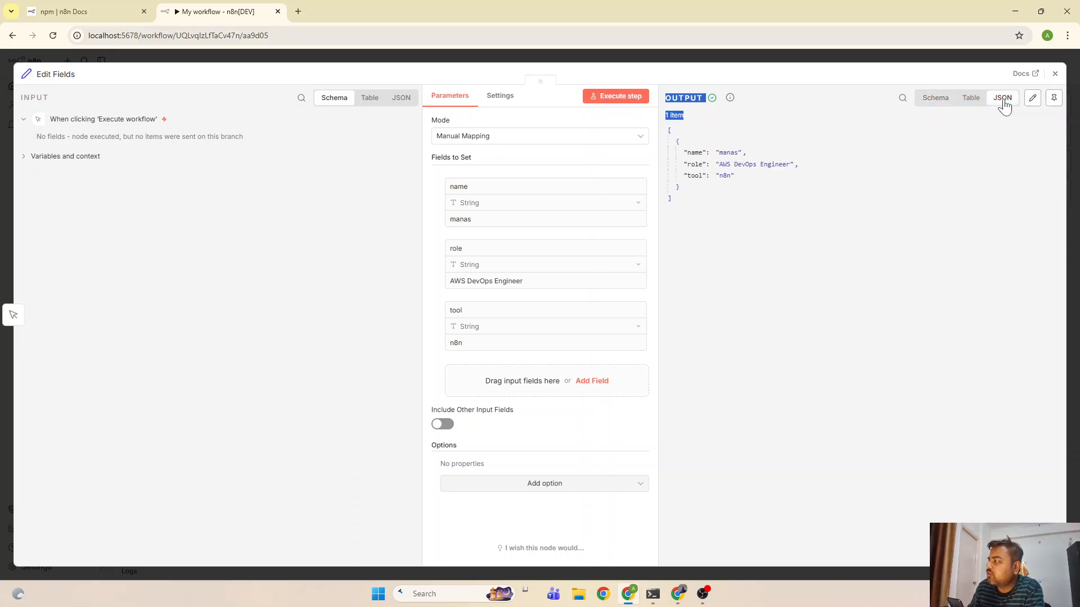
click(971, 102)
click(931, 100)
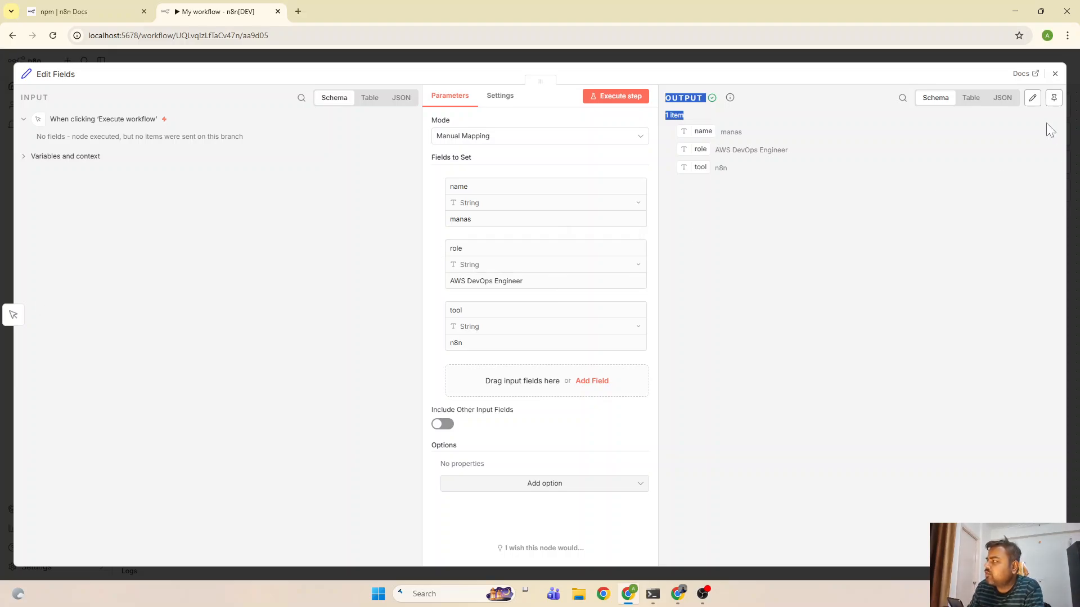
click(994, 103)
click(971, 100)
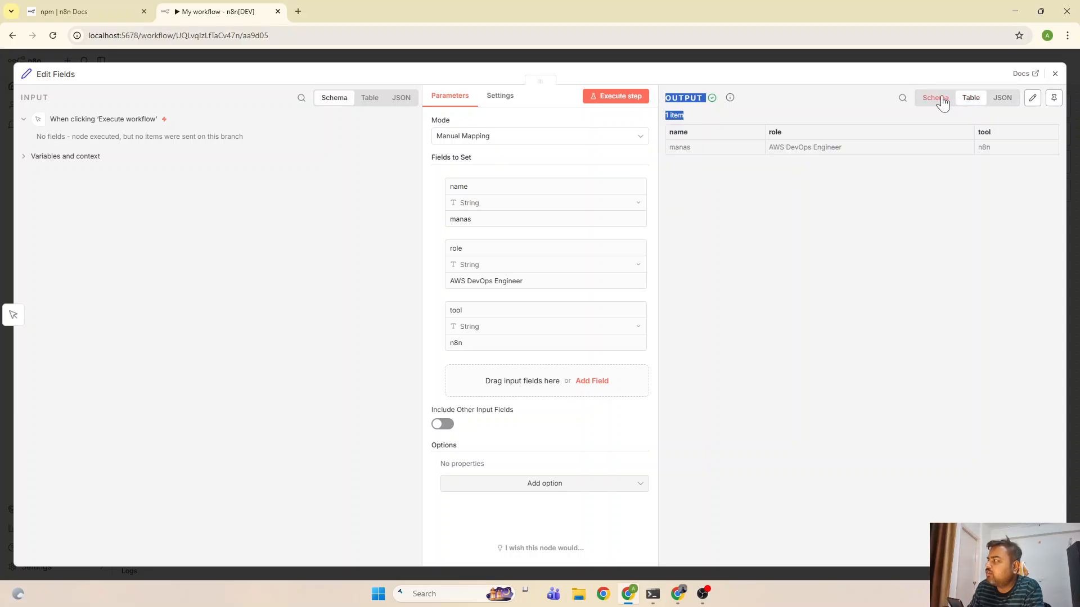
click(940, 100)
click(1005, 100)
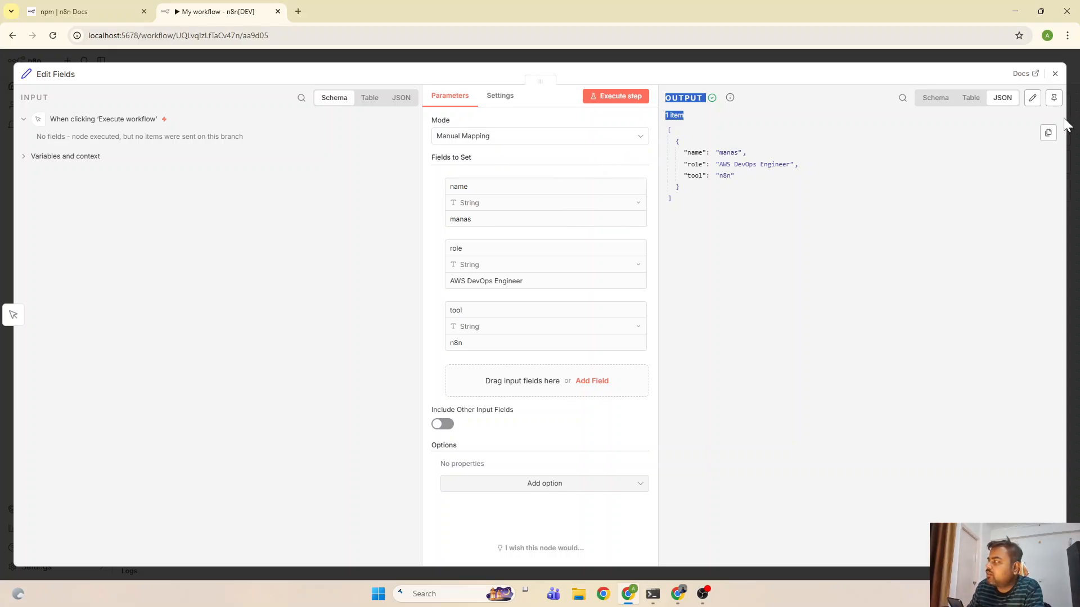
Step: Close the Edit Fields node, review the workflow's execution history and return to the editor canvas
click(1055, 74)
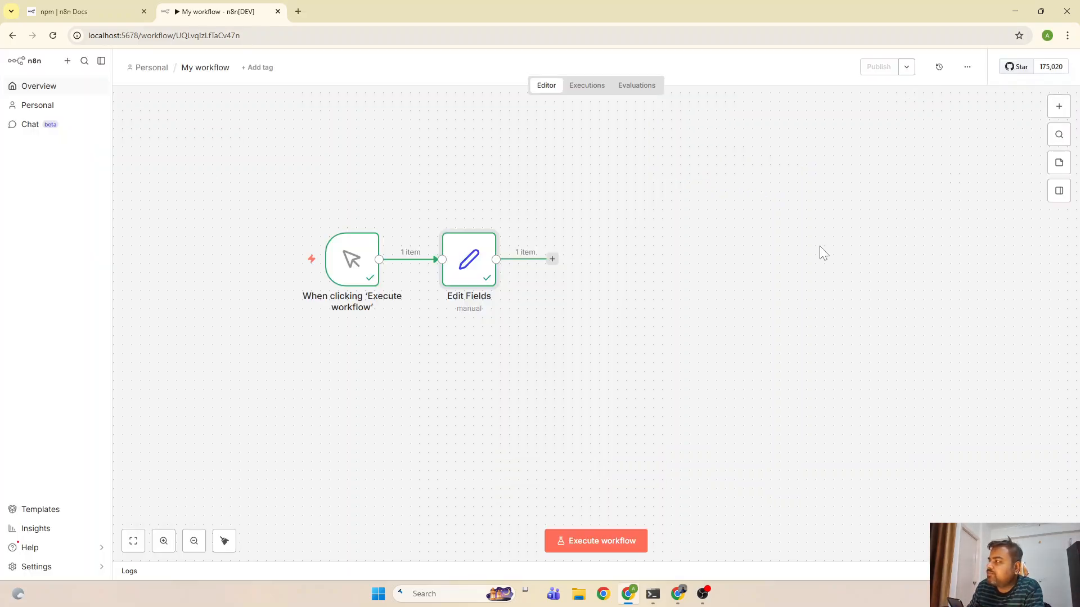
click(595, 94)
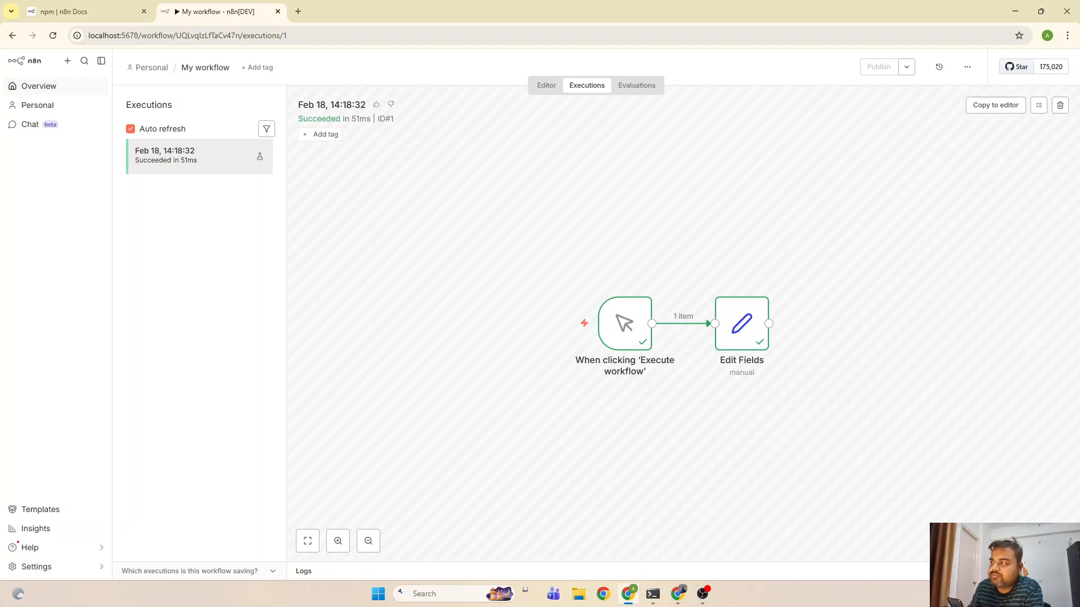
click(545, 86)
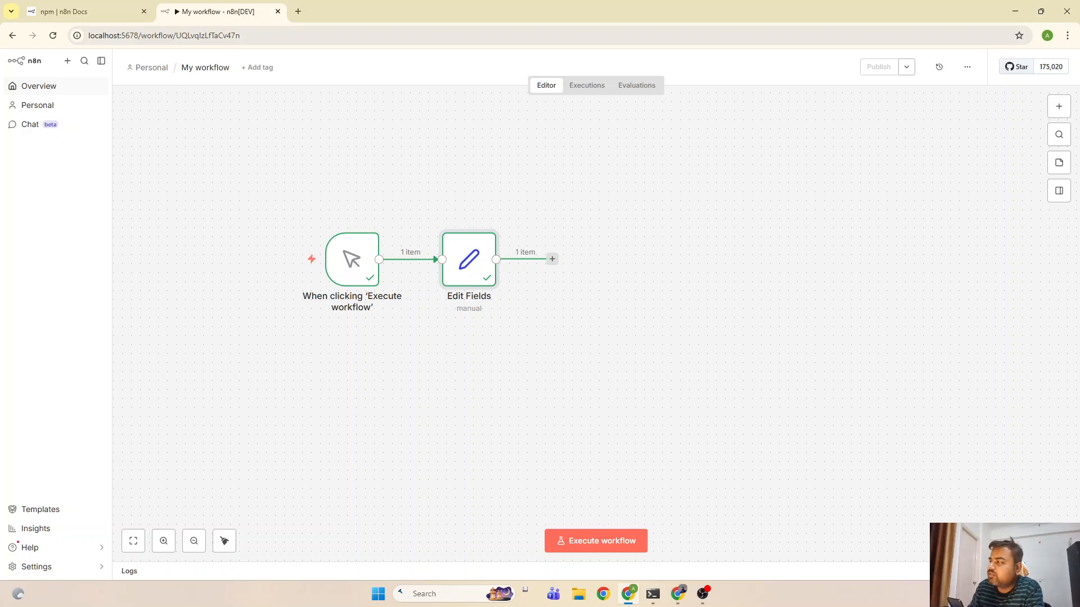
Step: Rename the workflow as "n8n workflow 1"
mouse_move(275, 221)
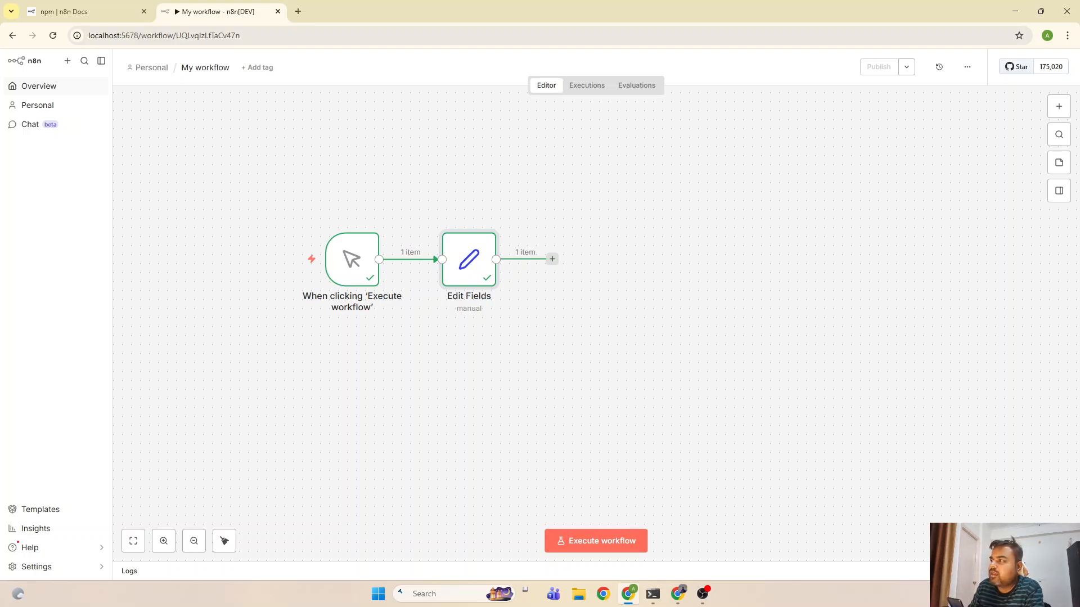
click(210, 69)
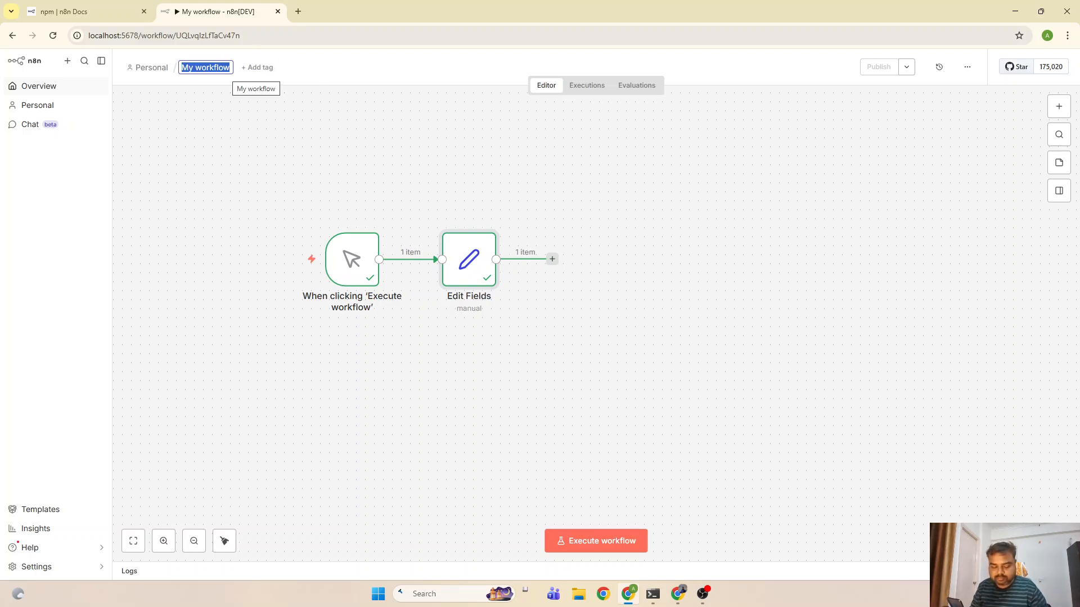
text(n8n)
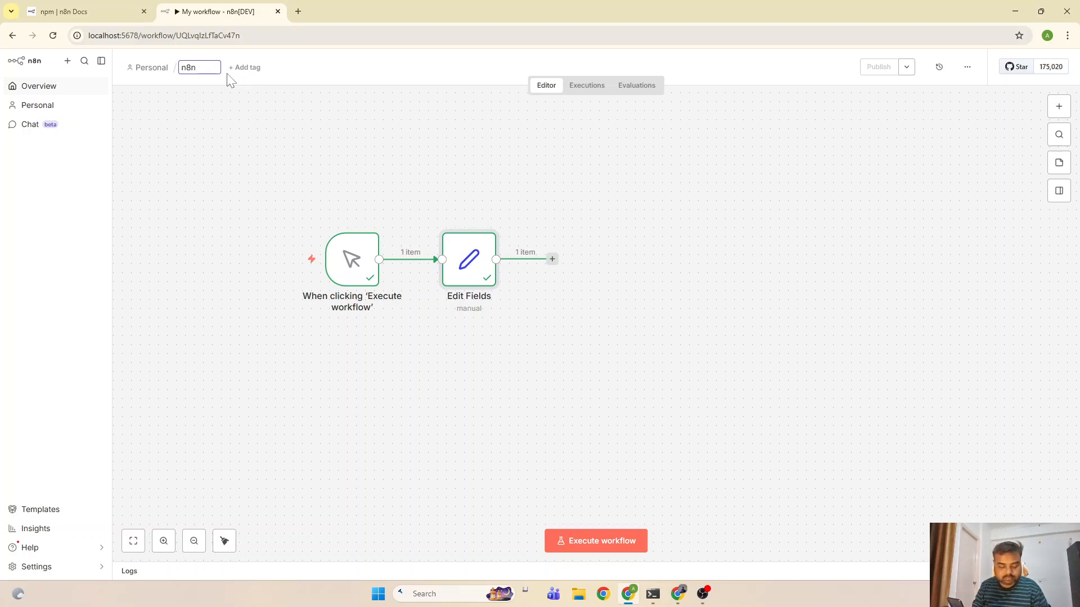
text( workflow 1)
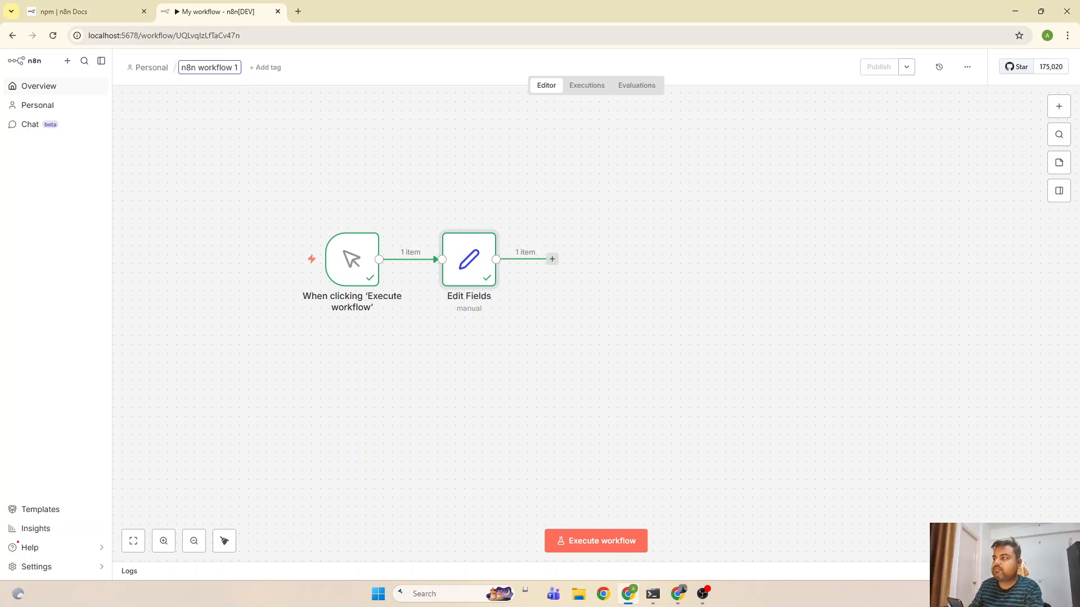
click(263, 114)
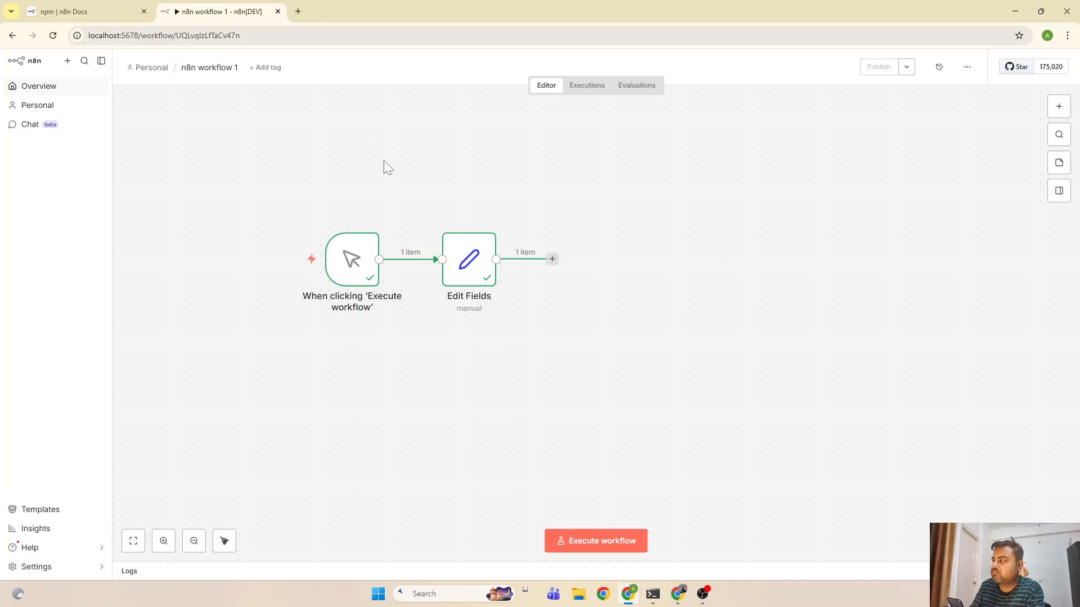